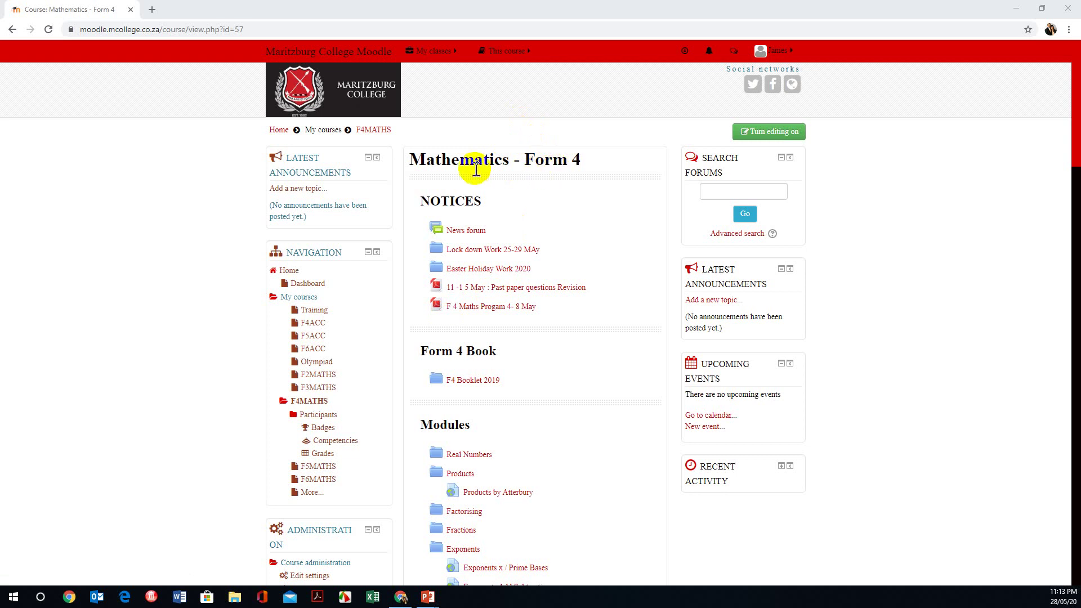
Turn editing on for the Mathematics - Form 4 course page
{"action": "scroll", "coordinate": [361, 329], "scroll_direction": "down", "scroll_amount": 4}
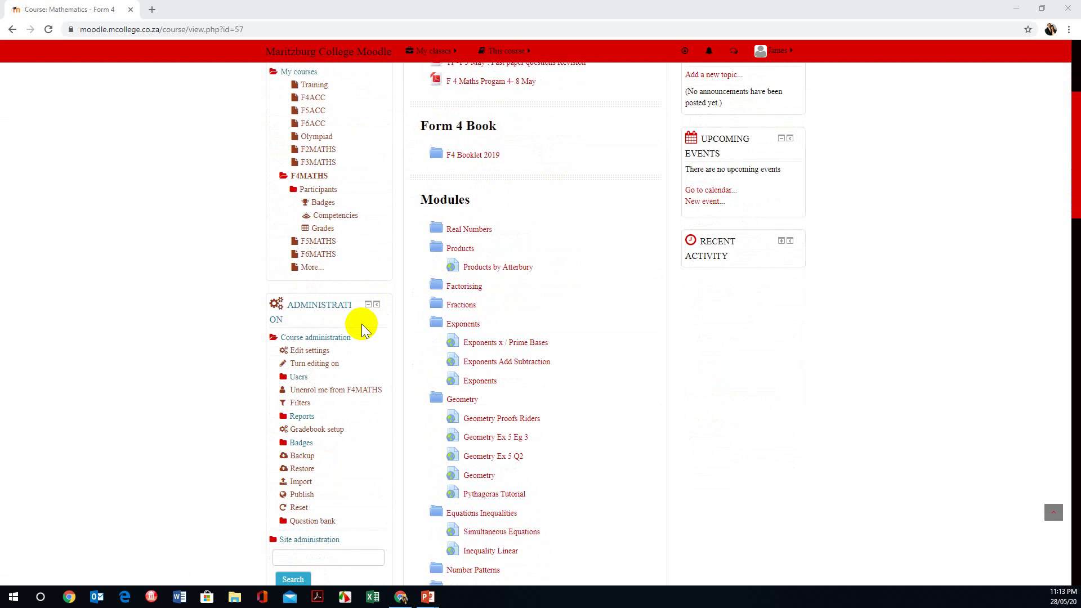
{"action": "scroll", "coordinate": [361, 321], "scroll_direction": "up", "scroll_amount": 4}
{"action": "scroll", "coordinate": [342, 317], "scroll_direction": "down", "scroll_amount": 3}
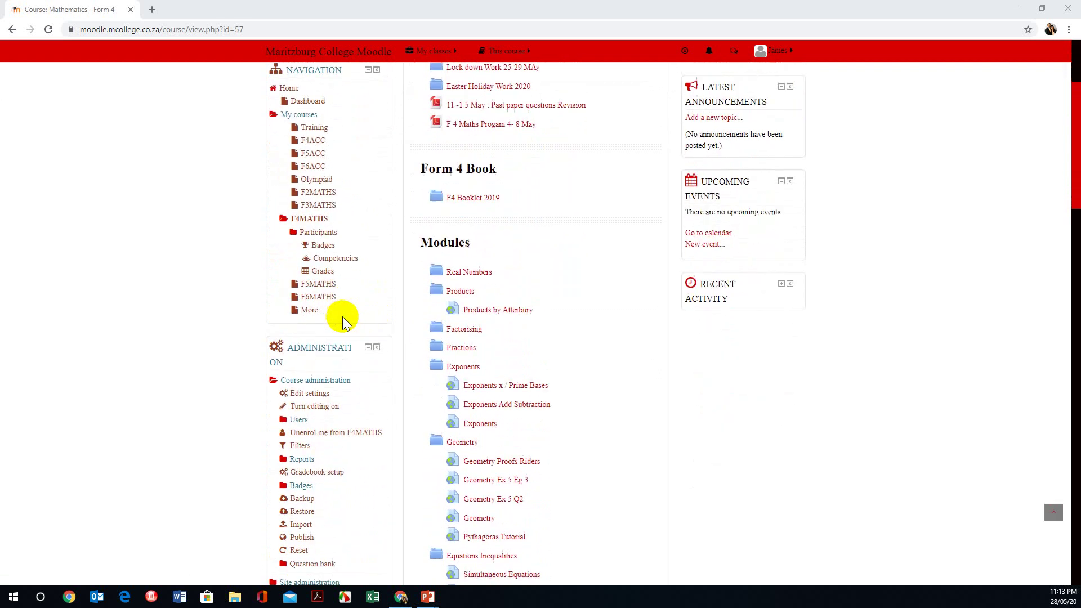
{"action": "scroll", "coordinate": [343, 316], "scroll_direction": "down", "scroll_amount": 4}
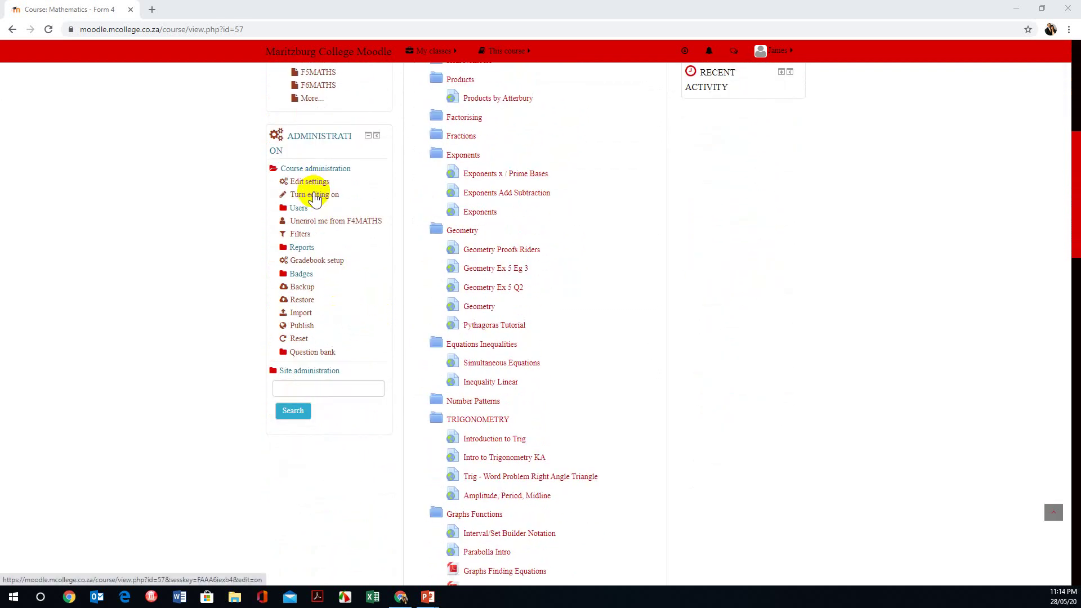
{"action": "left_click", "coordinate": [315, 196]}
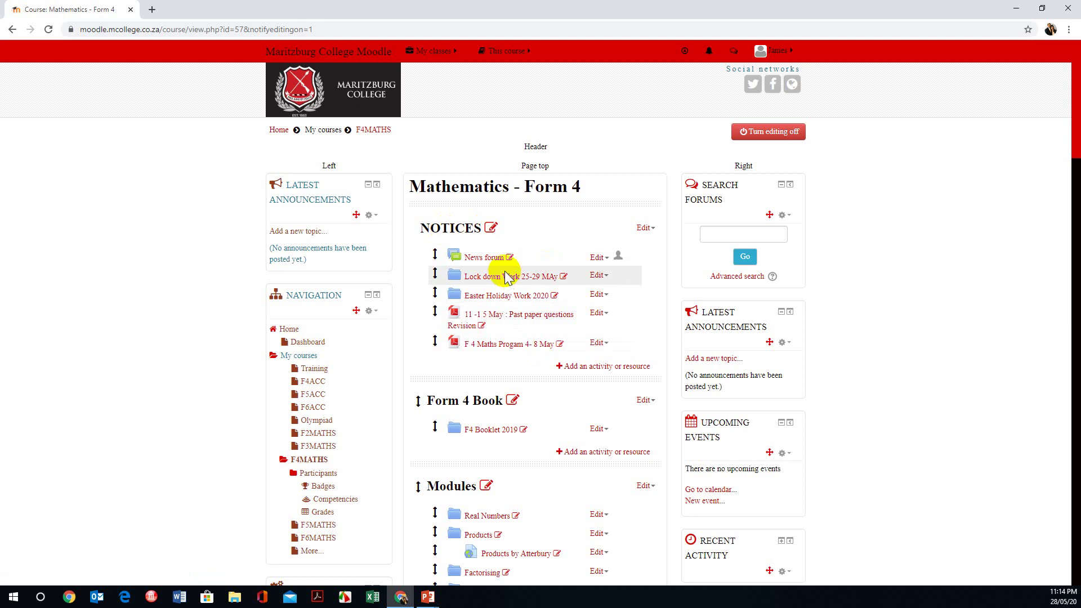
Add a Folder resource to the Notices section from the activity chooser
{"action": "left_click", "coordinate": [574, 371]}
{"action": "scroll", "coordinate": [462, 370], "scroll_direction": "down", "scroll_amount": 1}
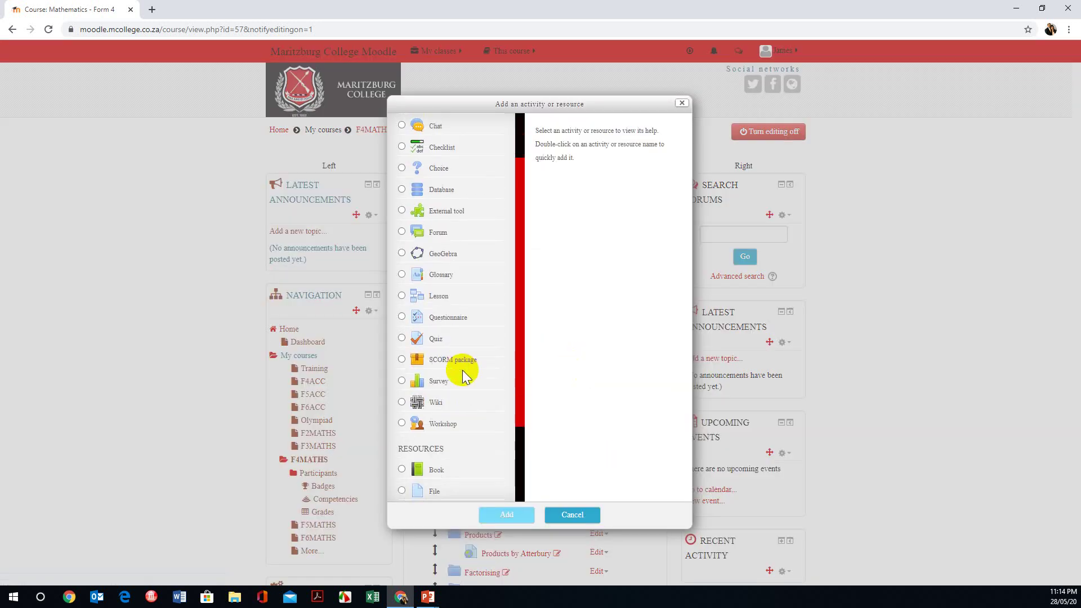
{"action": "scroll", "coordinate": [462, 370], "scroll_direction": "down", "scroll_amount": 1}
{"action": "scroll", "coordinate": [463, 377], "scroll_direction": "down", "scroll_amount": 1}
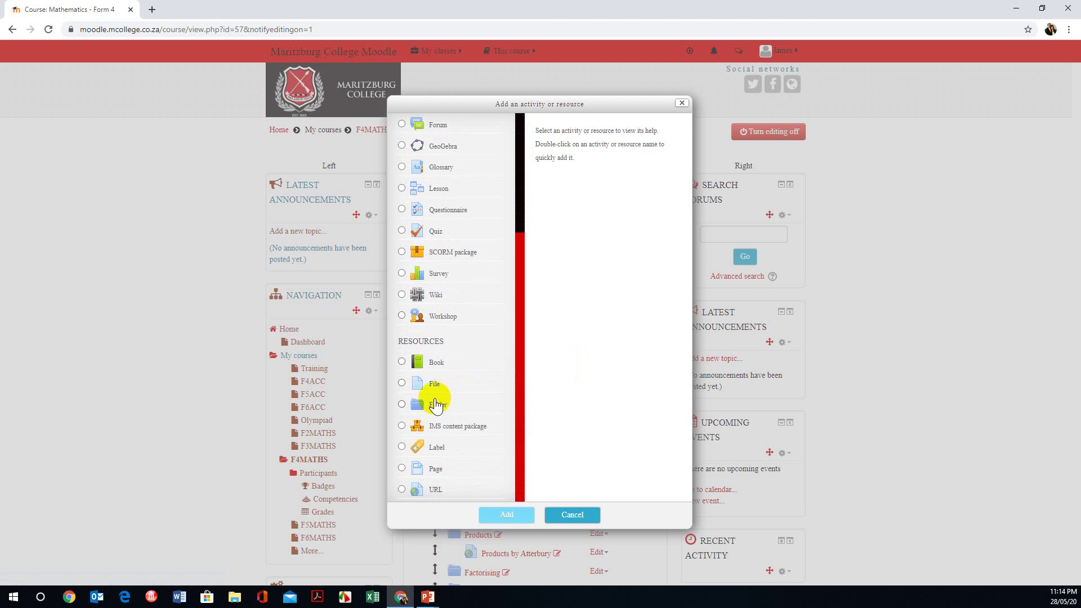
{"action": "left_click", "coordinate": [431, 407]}
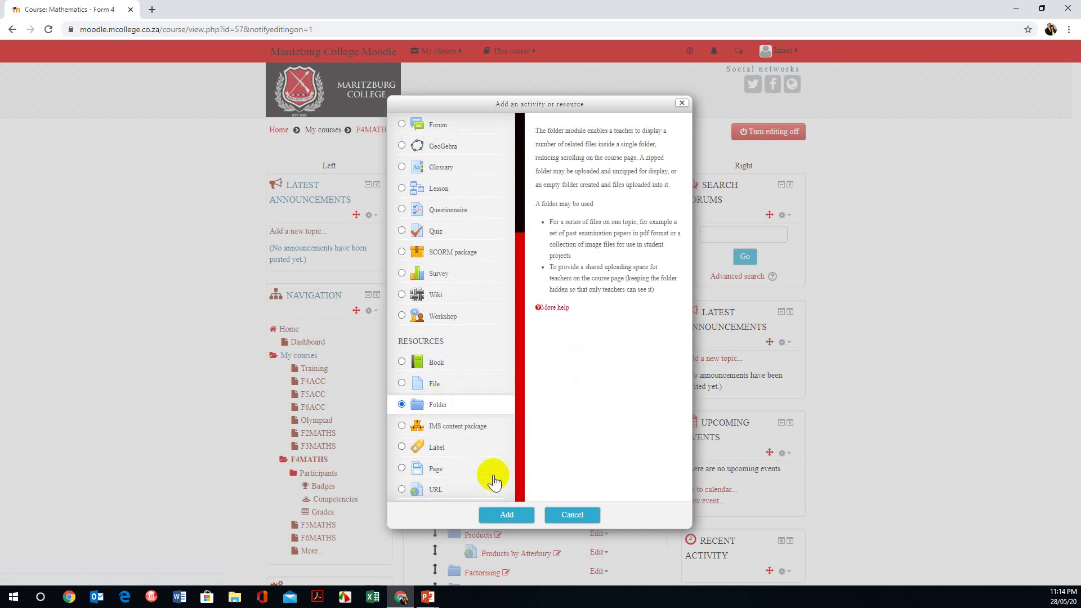
{"action": "left_click", "coordinate": [509, 517]}
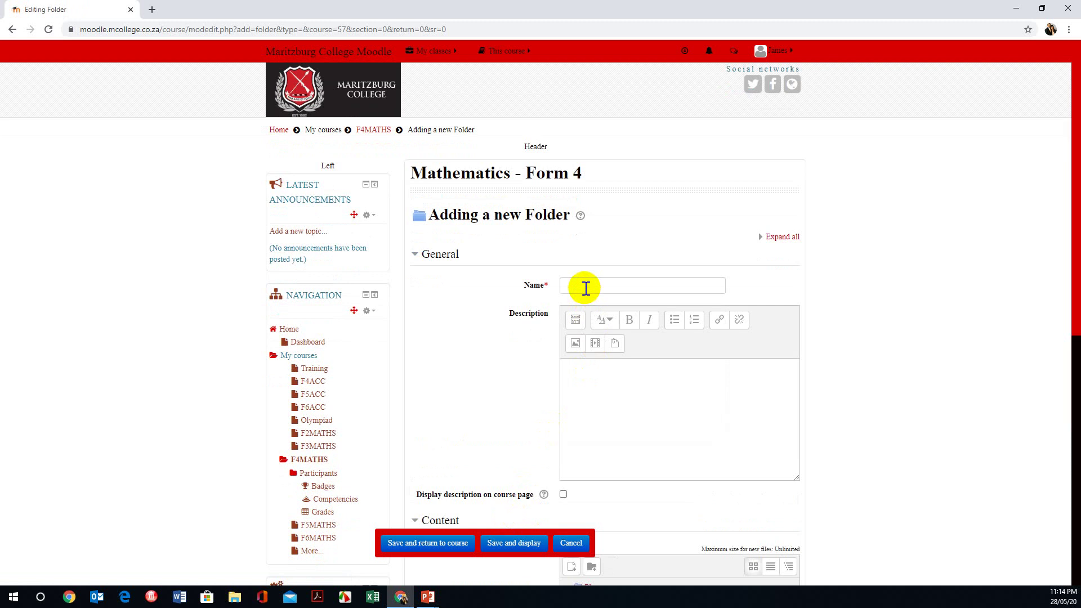
Name the folder 'Online Work June 1 - 5' and scroll to its Files area
{"action": "left_click", "coordinate": [586, 287]}
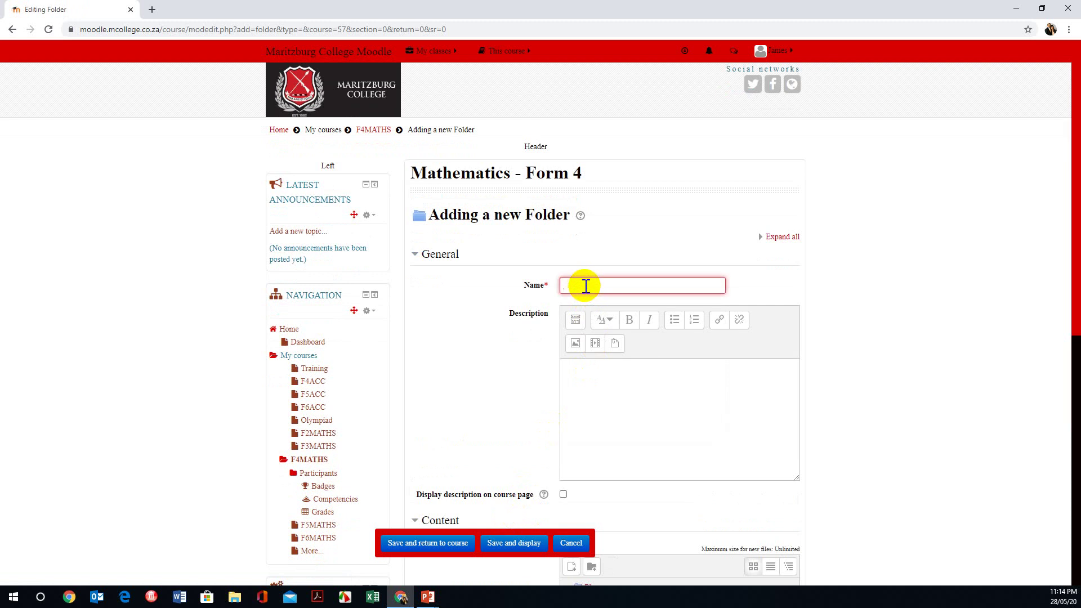
{"action": "type", "text": "Online Work June 1 - 5"}
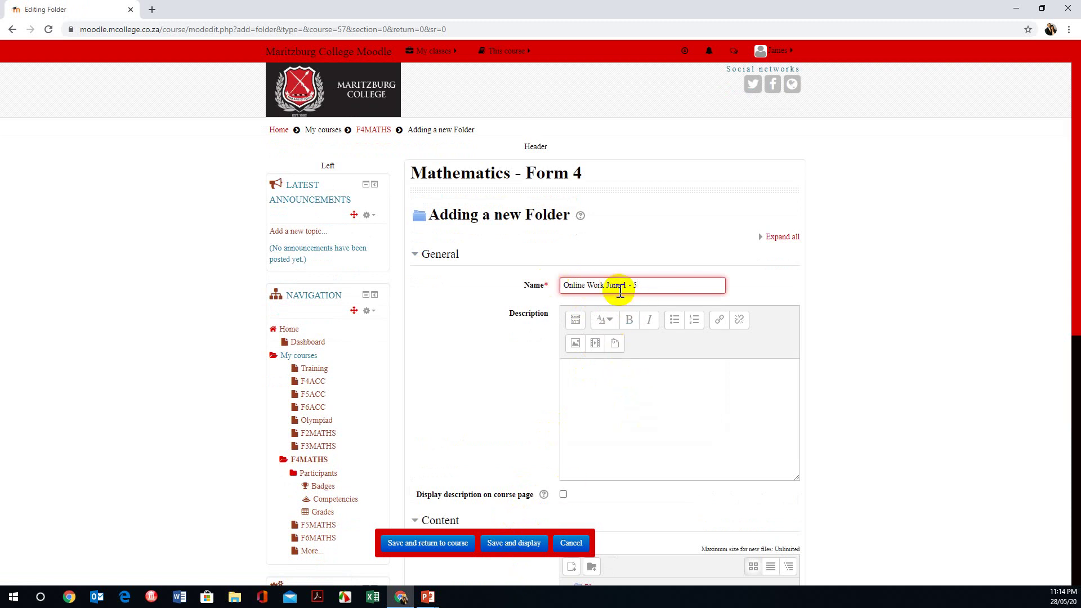
{"action": "scroll", "coordinate": [620, 289], "scroll_direction": "down", "scroll_amount": 5}
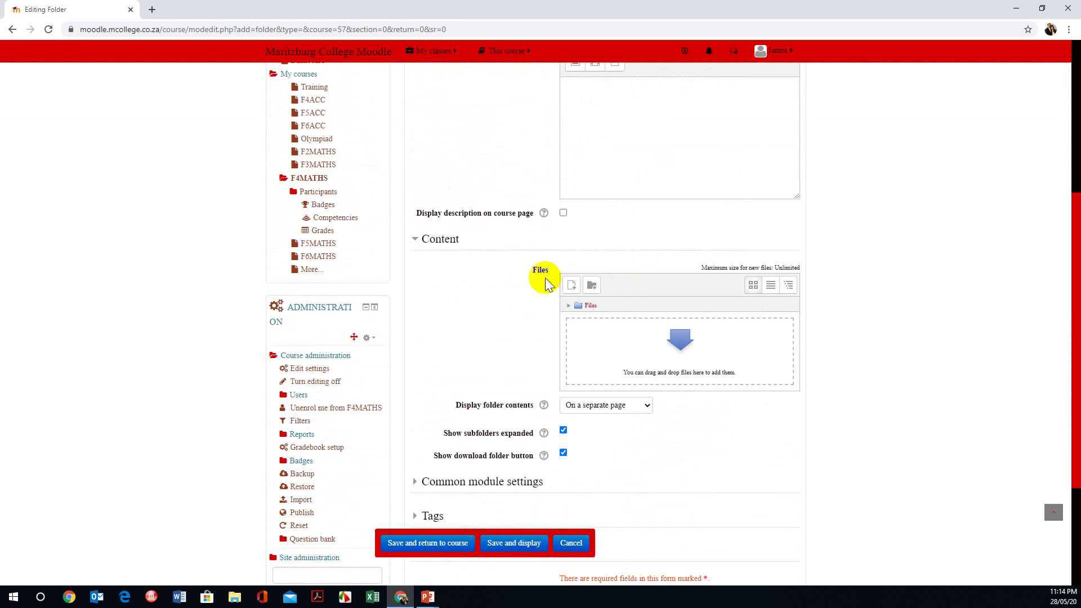
{"action": "scroll", "coordinate": [636, 315], "scroll_direction": "up", "scroll_amount": 1}
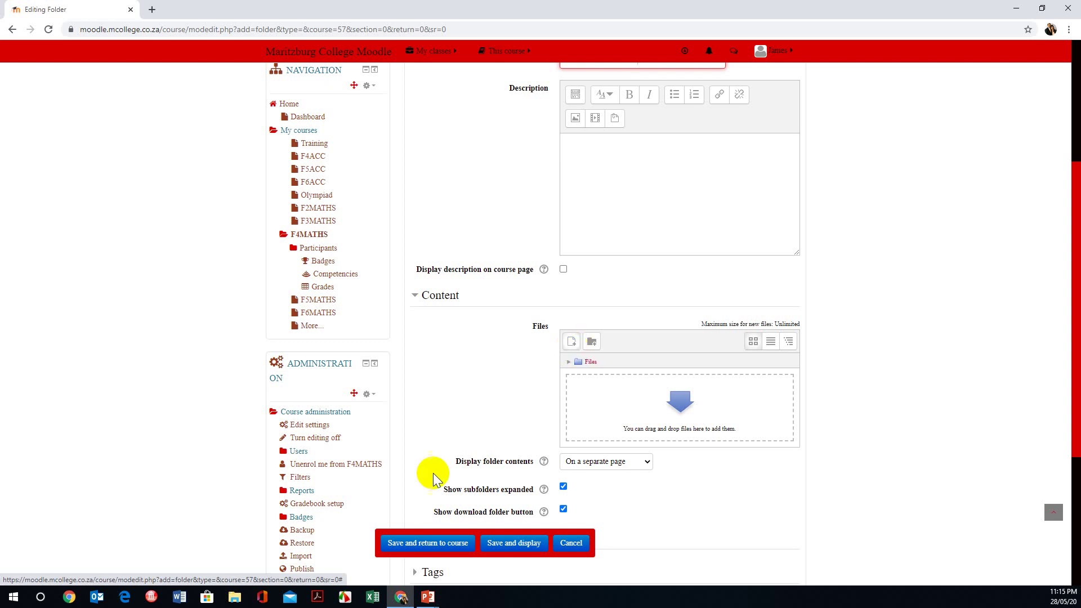
Drag the 'Ex 2 Memo FIN MATHS' PDF from Acer (C:)\Maths into the folder's Files area
{"action": "left_click", "coordinate": [236, 598]}
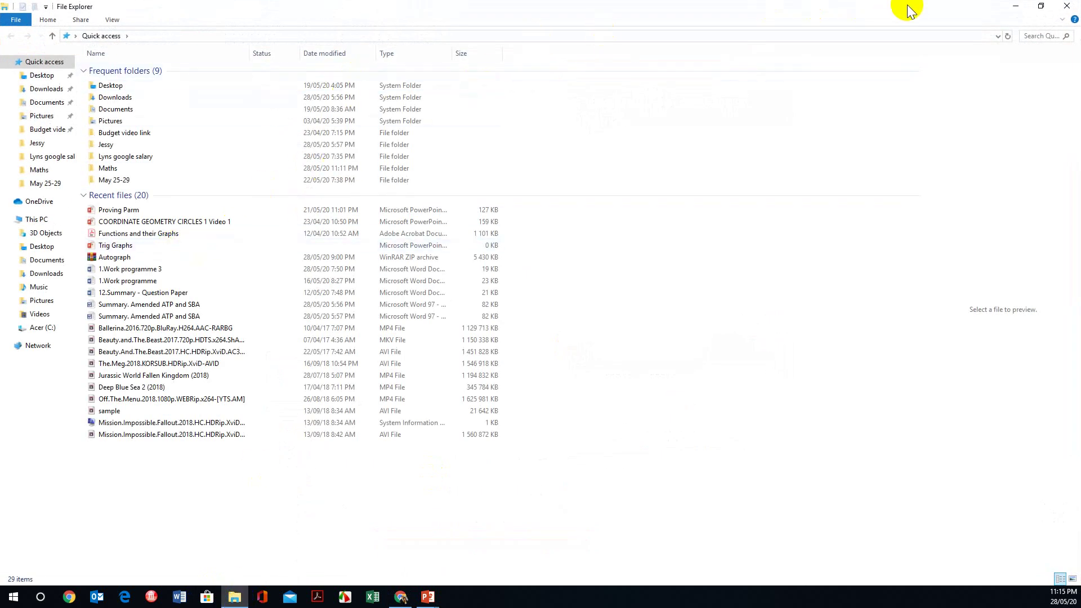
{"action": "left_click", "coordinate": [1042, 10]}
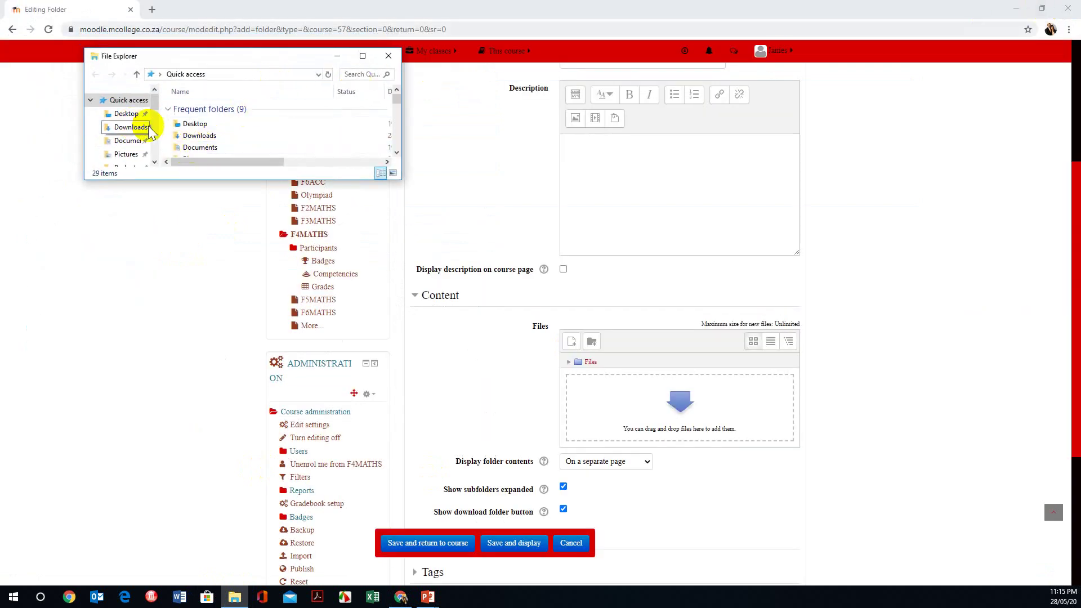
{"action": "scroll", "coordinate": [144, 135], "scroll_direction": "down", "scroll_amount": 1}
{"action": "scroll", "coordinate": [143, 135], "scroll_direction": "down", "scroll_amount": 3}
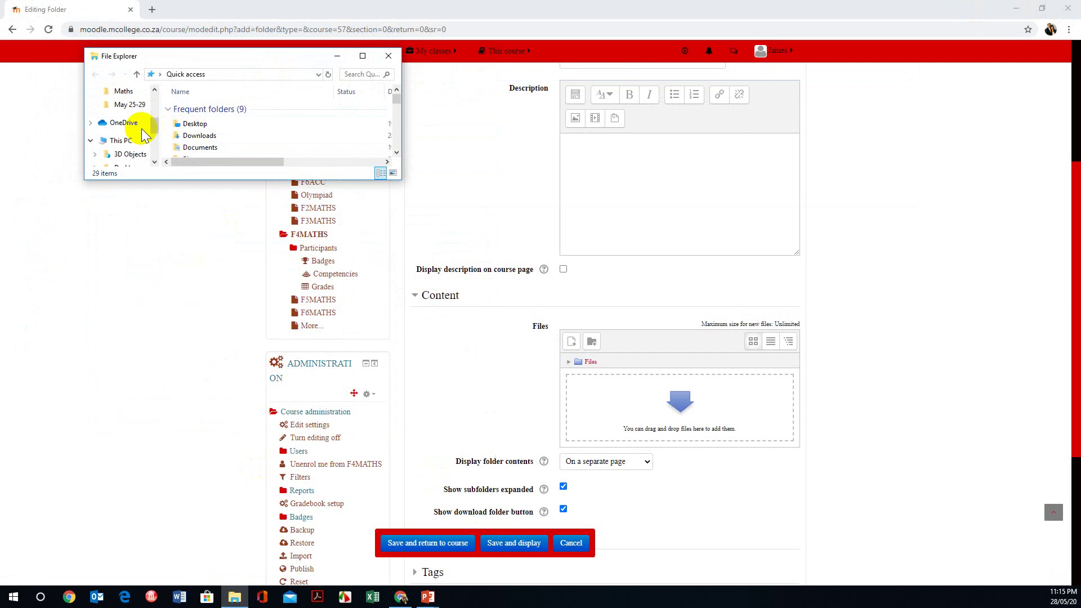
{"action": "left_click", "coordinate": [122, 141]}
{"action": "scroll", "coordinate": [217, 141], "scroll_direction": "down", "scroll_amount": 5}
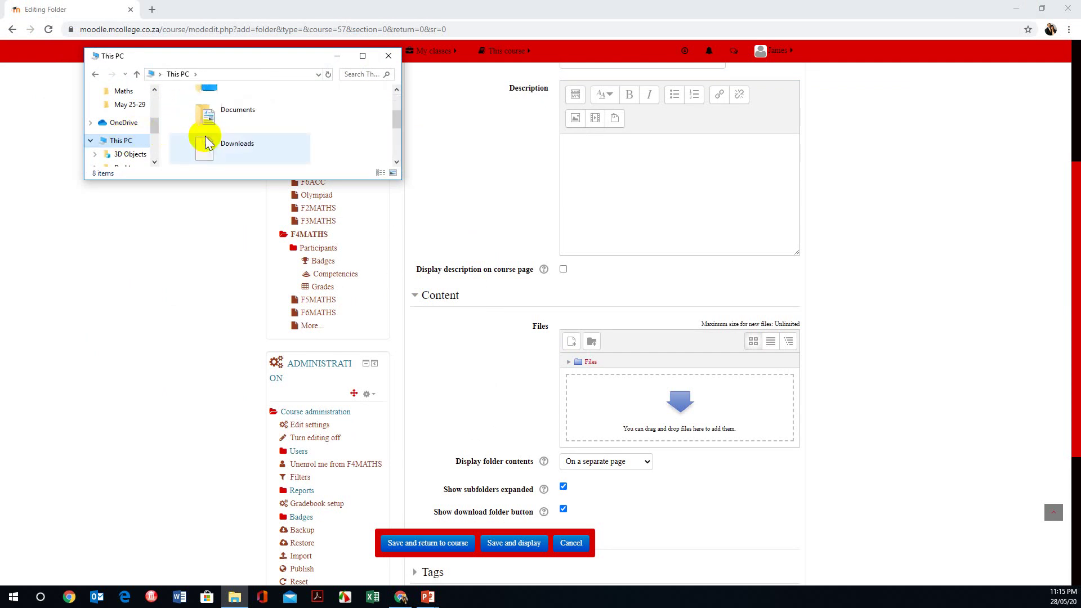
{"action": "double_click", "coordinate": [247, 142]}
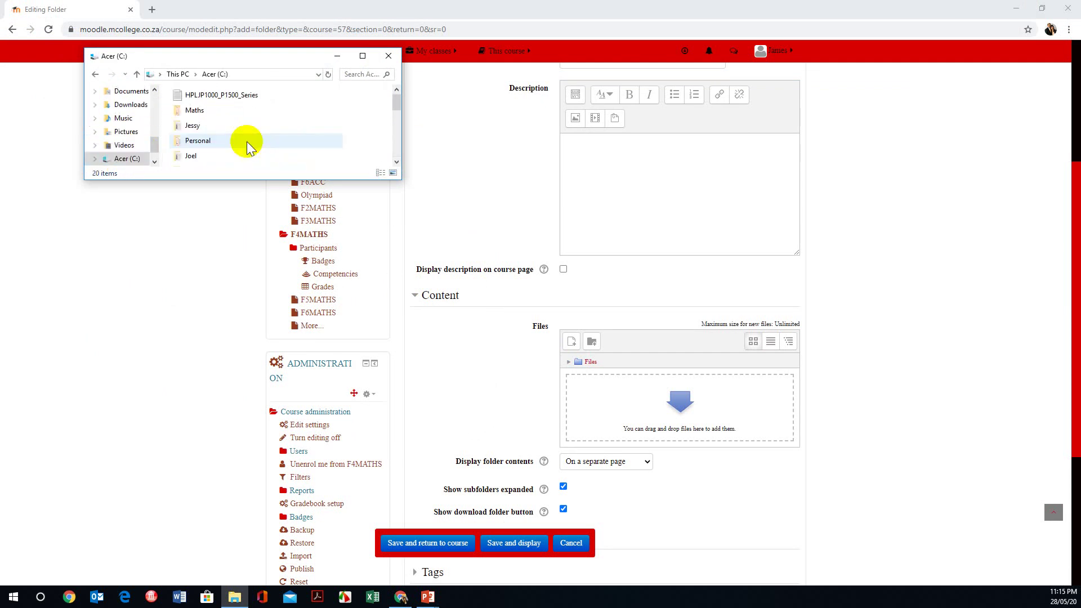
{"action": "double_click", "coordinate": [209, 113]}
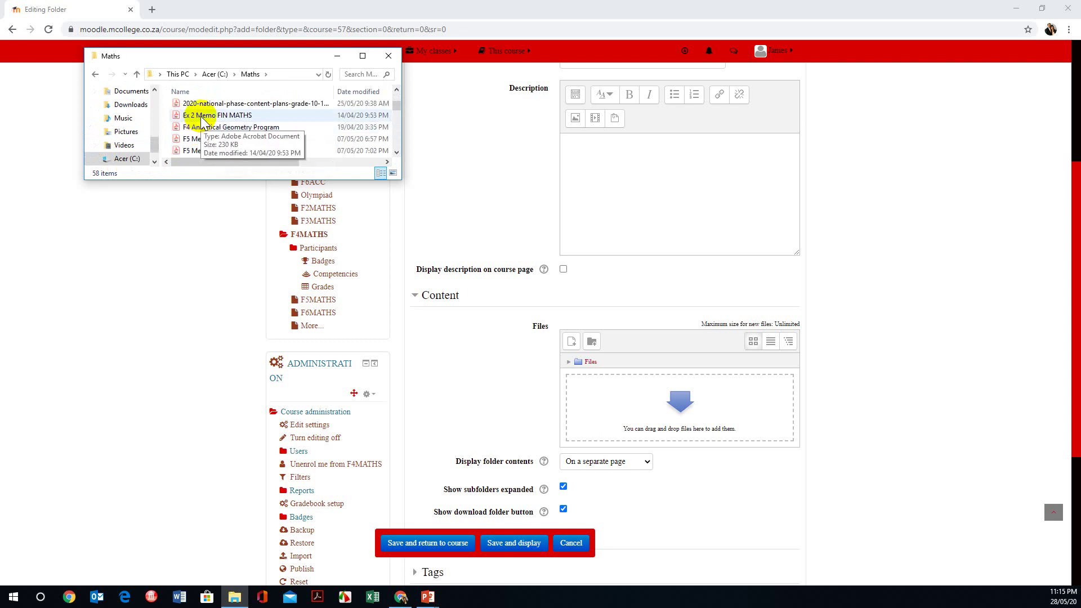
{"action": "left_click", "coordinate": [200, 116]}
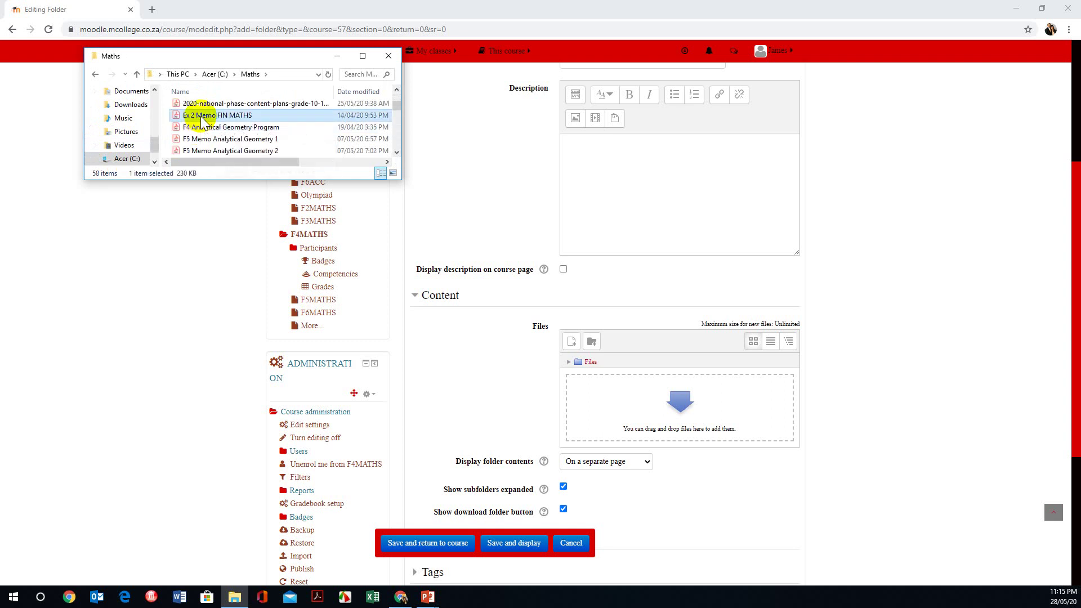
{"action": "left_click_drag", "start_coordinate": [200, 116], "coordinate": [658, 412]}
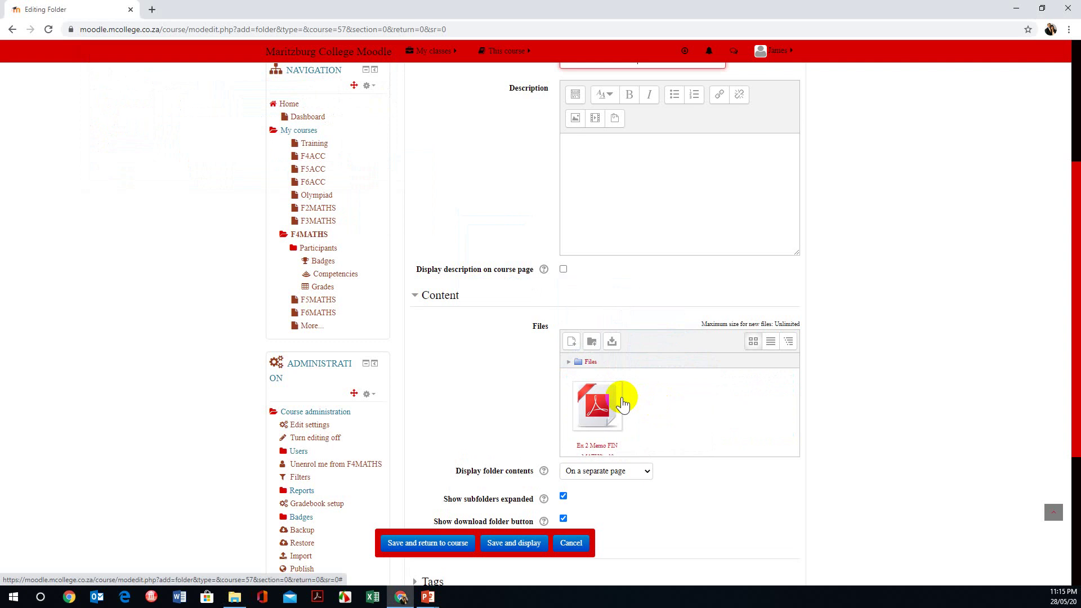
Open the Upload a file picker, clear the no-files error, and browse the computer for a file
{"action": "left_click", "coordinate": [571, 342]}
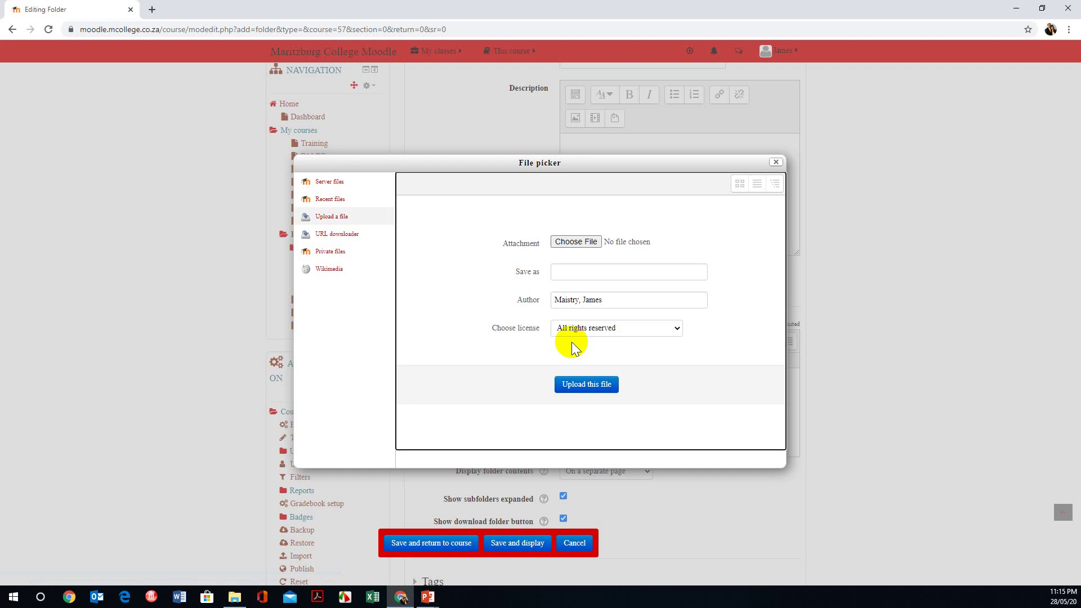
{"action": "left_click", "coordinate": [332, 218]}
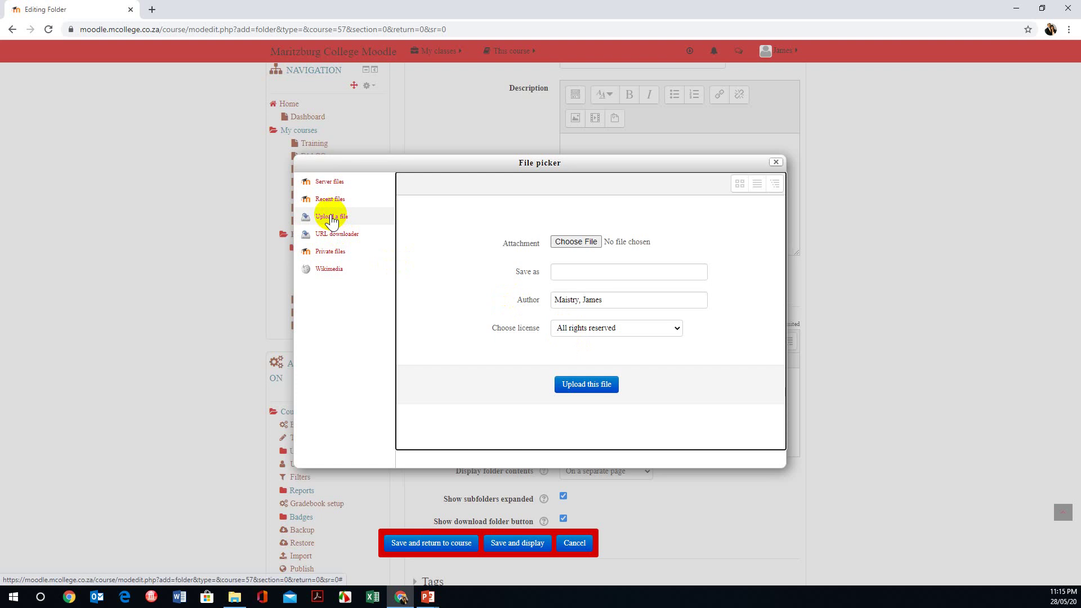
{"action": "left_click", "coordinate": [570, 383]}
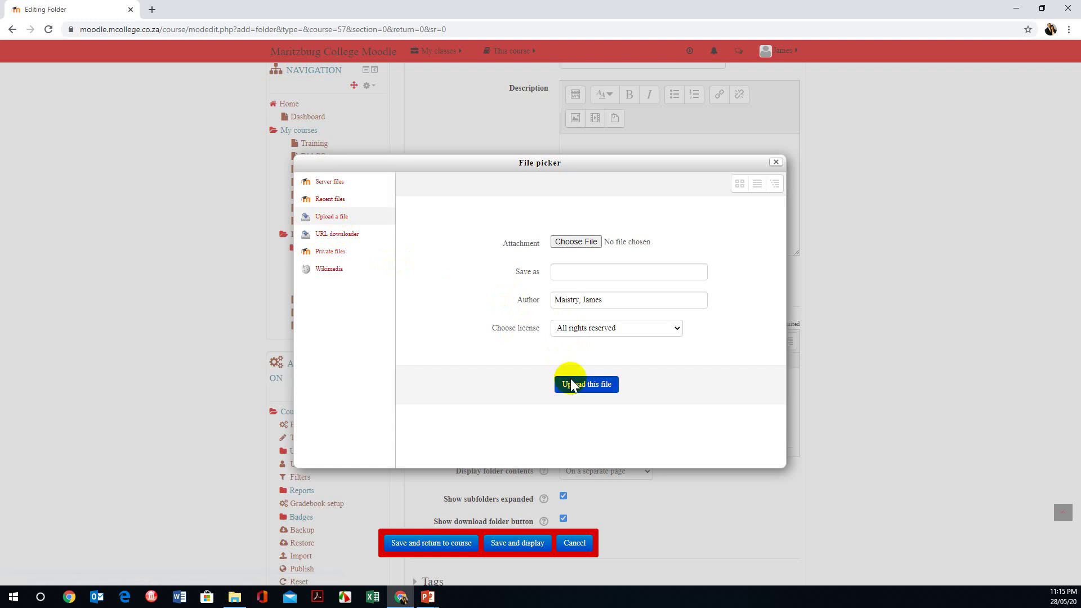
{"action": "left_click", "coordinate": [540, 342]}
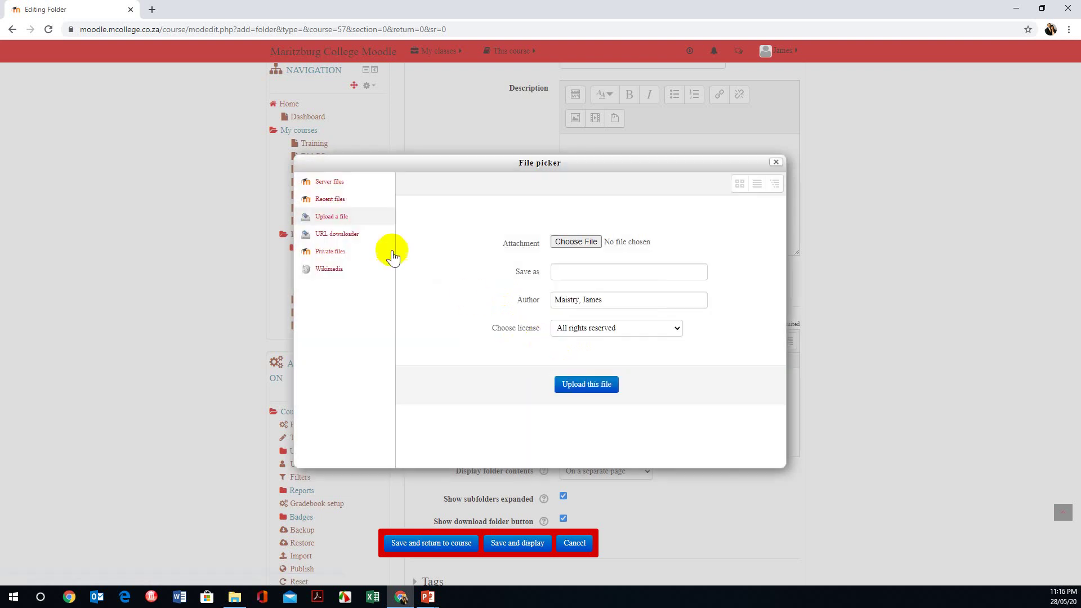
{"action": "left_click", "coordinate": [333, 218]}
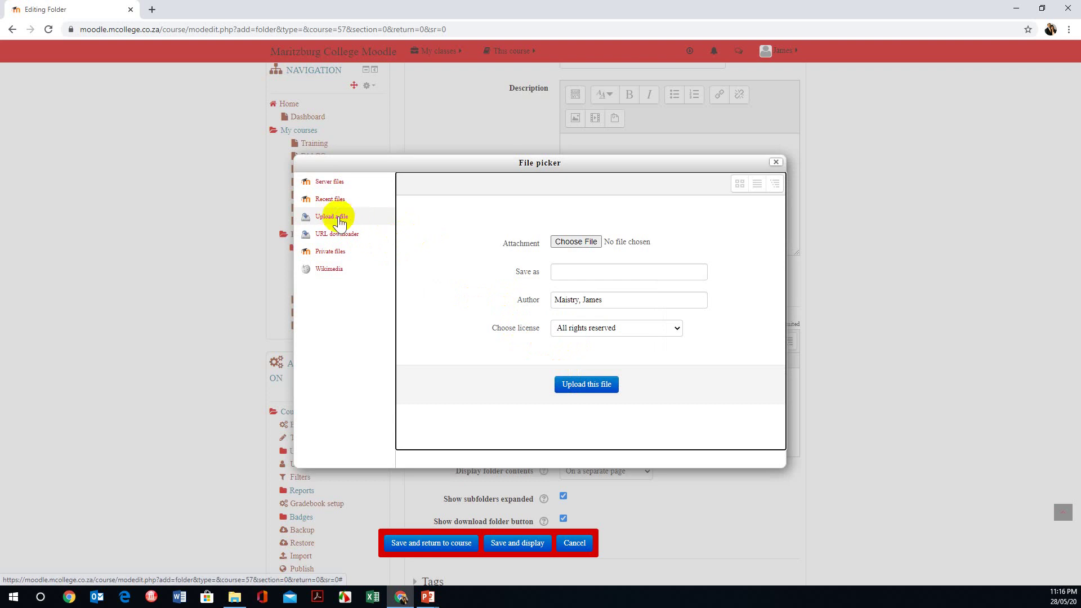
{"action": "left_click", "coordinate": [585, 246]}
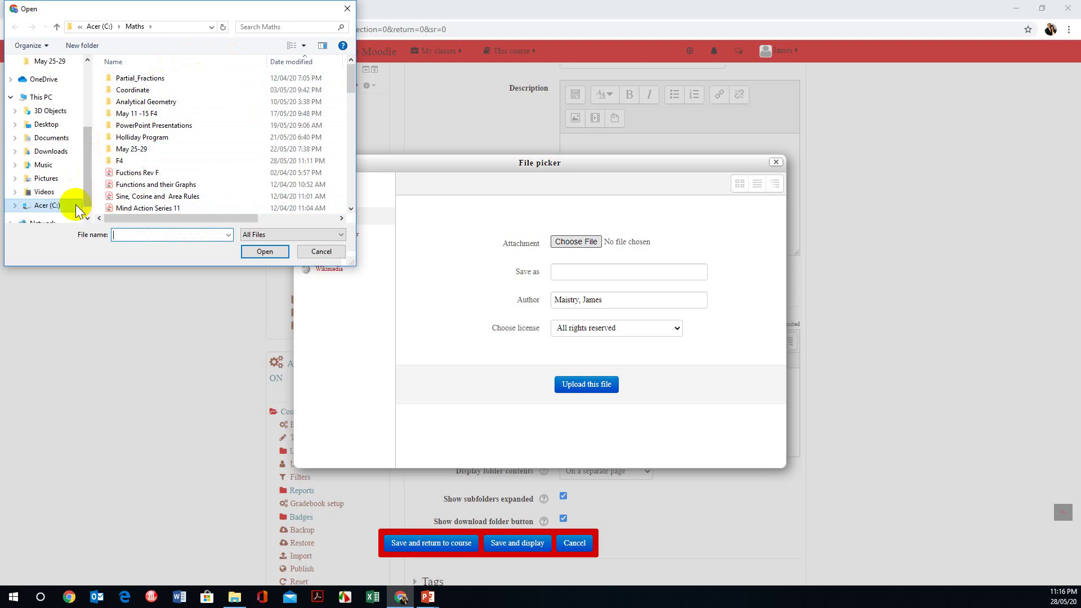
Choose 'F5 TRIG WORK 2.NOTES' from the Holliday Program folder in the Open dialog
{"action": "double_click", "coordinate": [144, 140]}
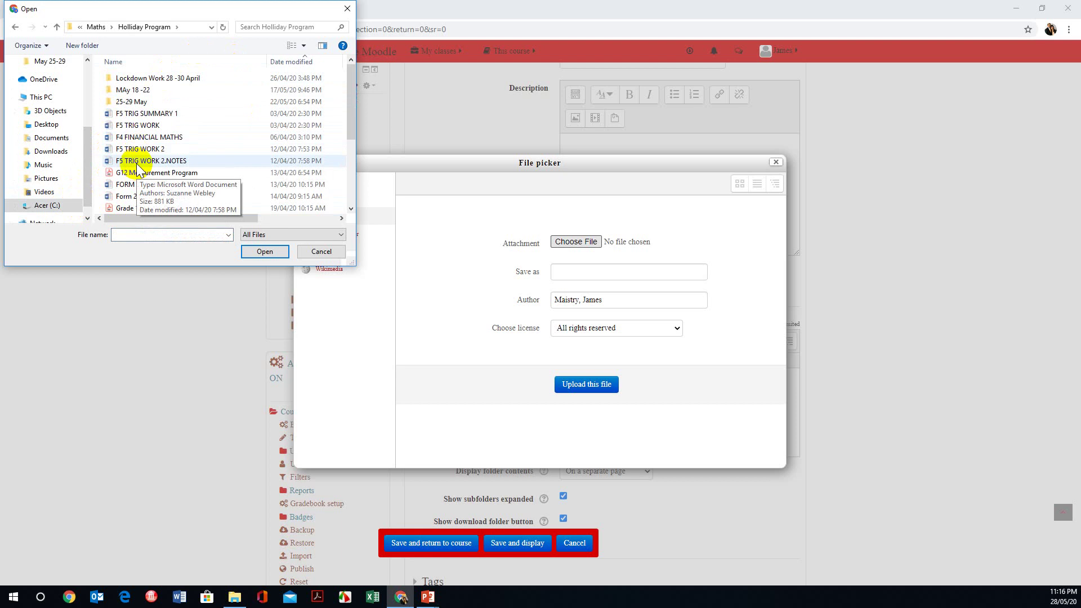
{"action": "left_click", "coordinate": [138, 163]}
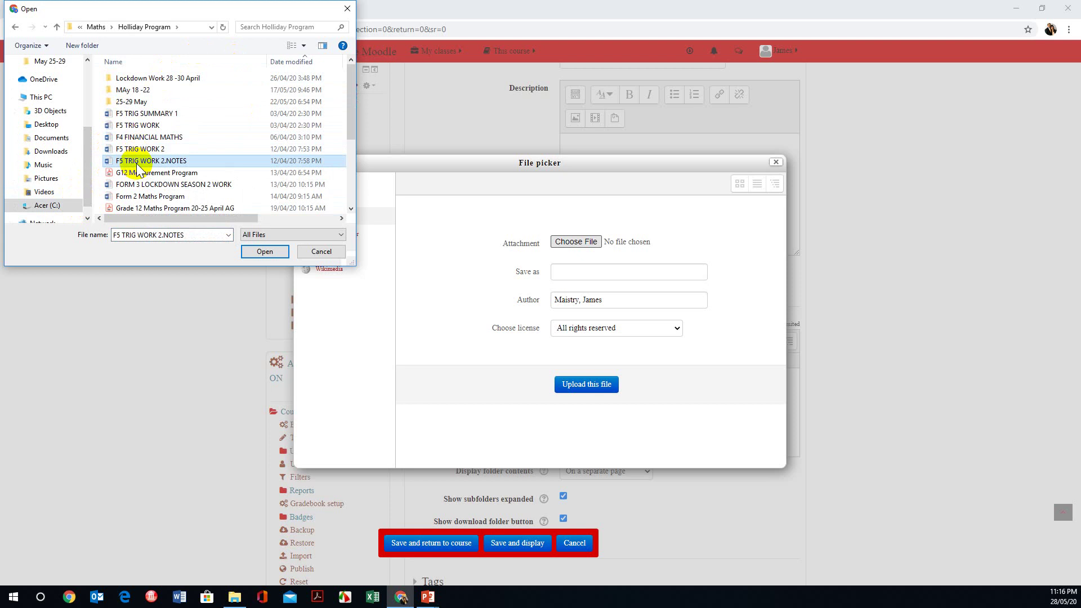
{"action": "left_click", "coordinate": [272, 253]}
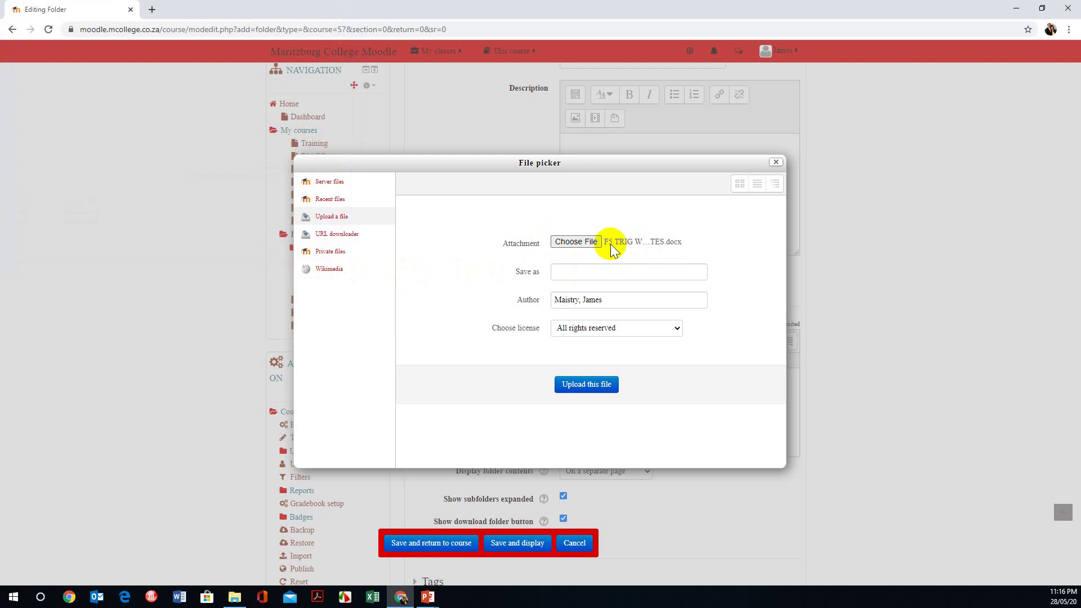
Upload the Word document into the folder, saved as 'F5 Trig'
{"action": "left_click", "coordinate": [587, 278]}
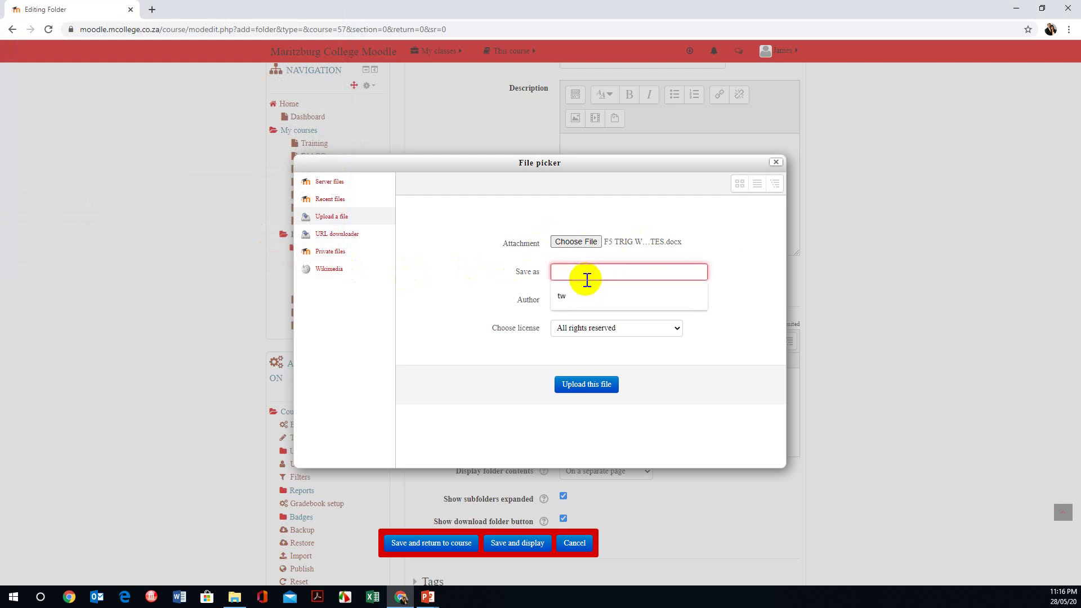
{"action": "type", "text": "F5 Trig"}
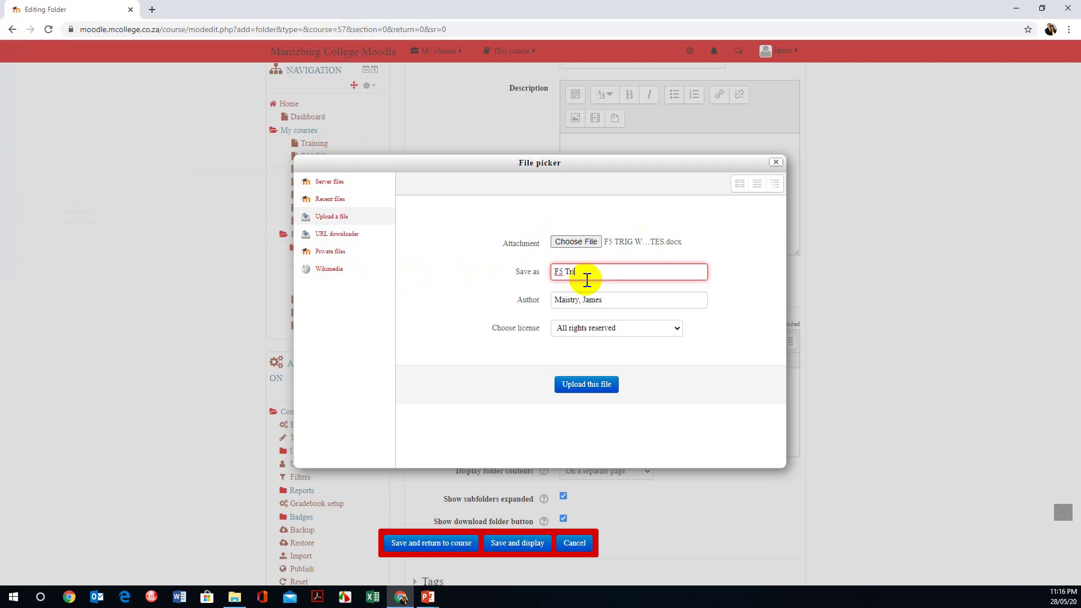
{"action": "left_click", "coordinate": [584, 384]}
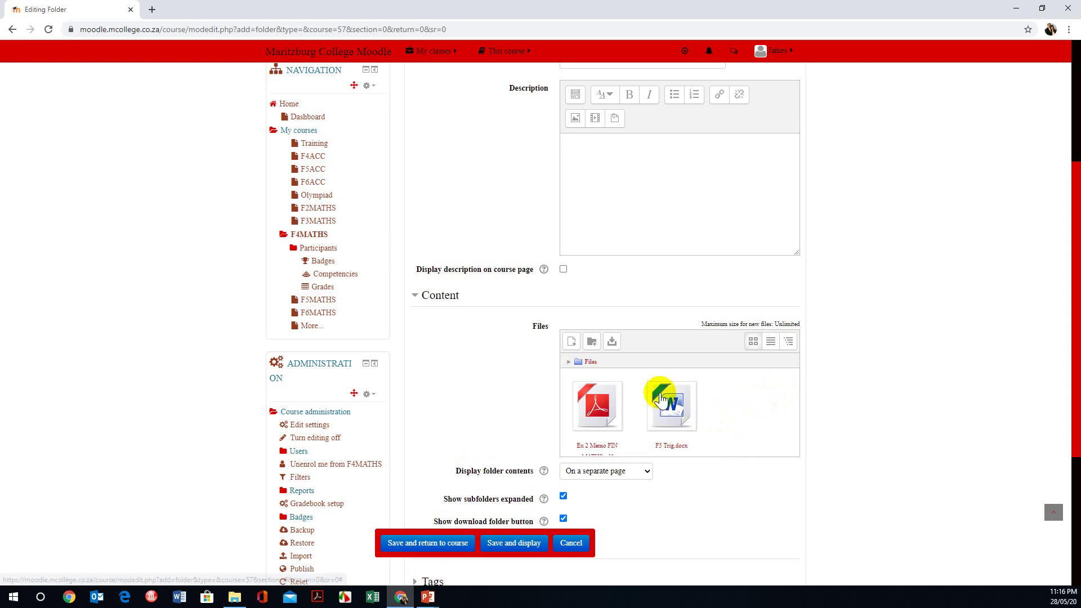
Check the folder's name and two files, then save and return to the course
{"action": "scroll", "coordinate": [624, 266], "scroll_direction": "up", "scroll_amount": 2}
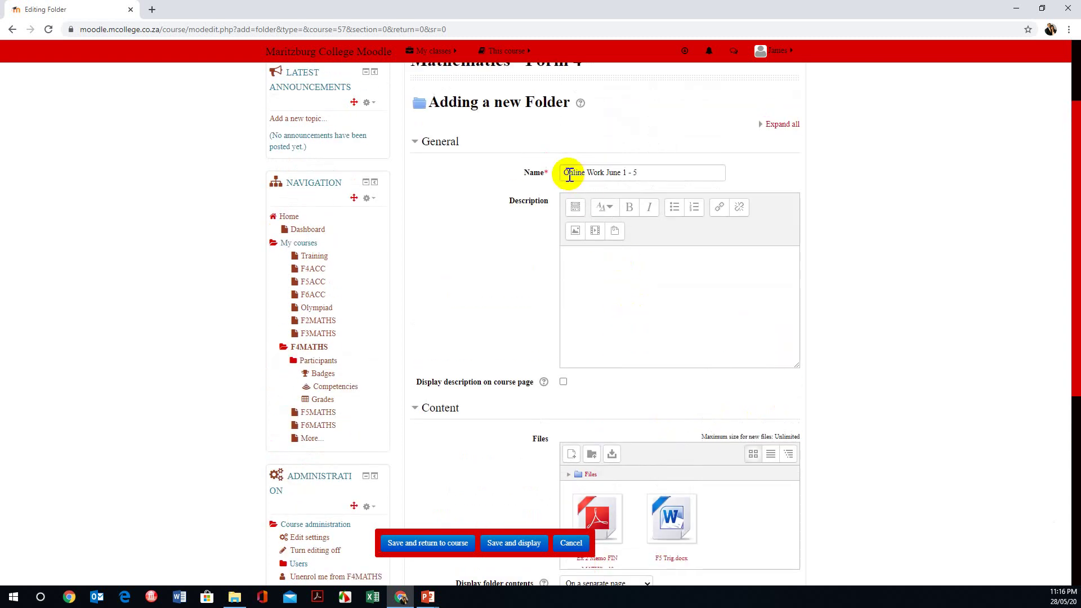
{"action": "scroll", "coordinate": [656, 244], "scroll_direction": "down", "scroll_amount": 2}
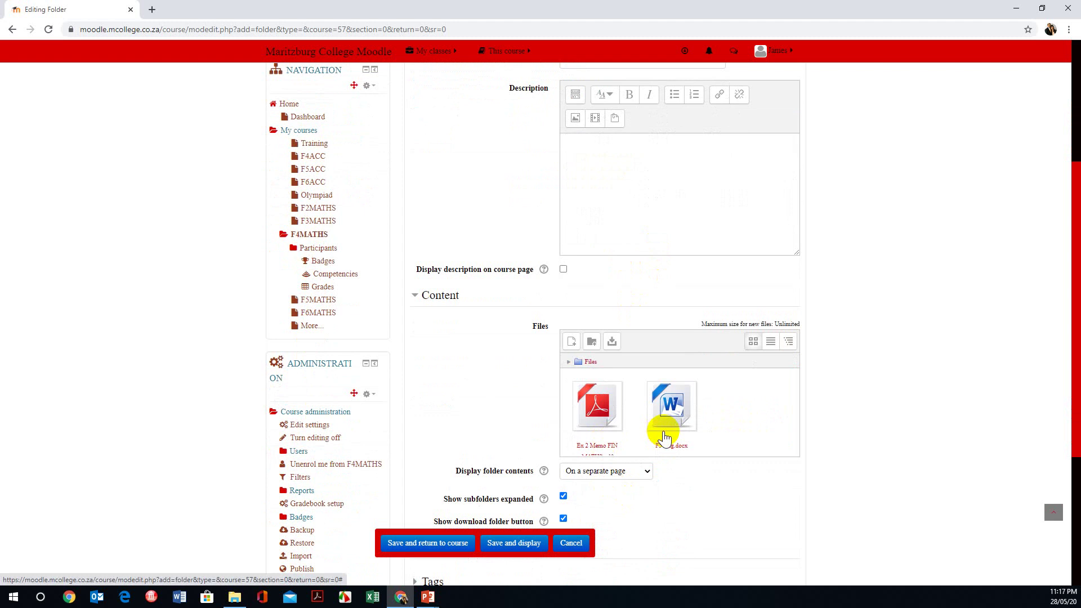
{"action": "scroll", "coordinate": [519, 380], "scroll_direction": "down", "scroll_amount": 1}
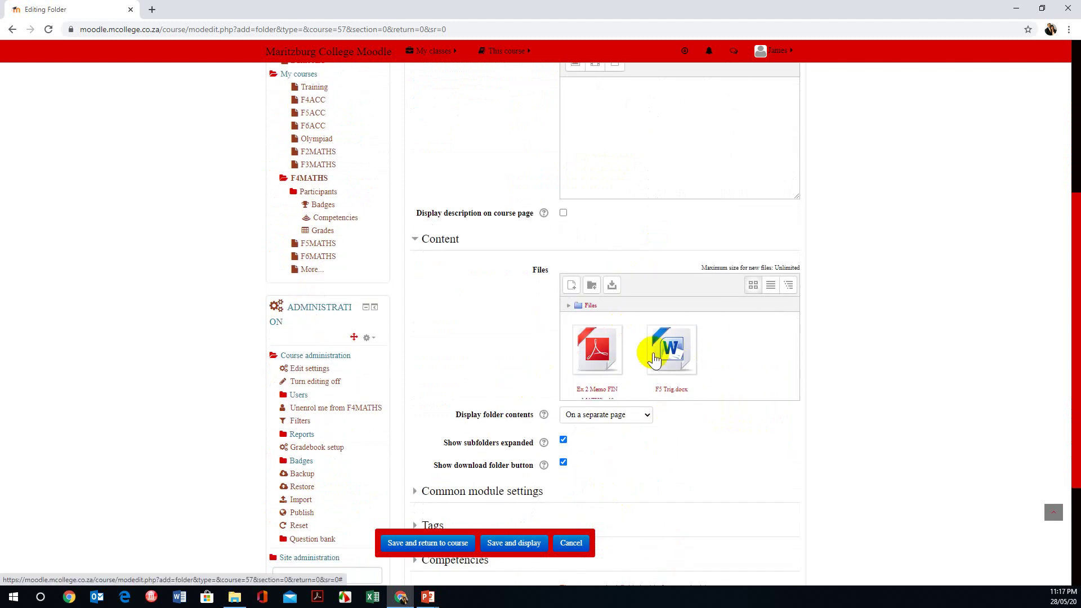
{"action": "left_click", "coordinate": [449, 545]}
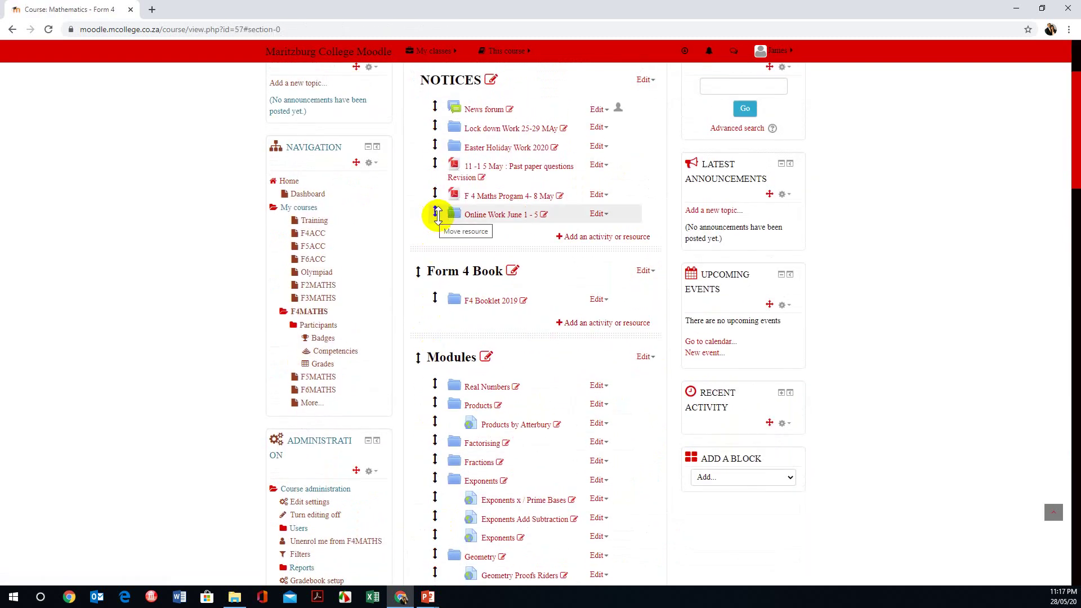
Drag 'Online Work June 1 - 5' up to sit directly below News forum
{"action": "mouse_move", "coordinate": [436, 213]}
{"action": "left_mouse_down"}
{"action": "mouse_move", "coordinate": [434, 189]}
{"action": "mouse_move", "coordinate": [437, 212]}
{"action": "left_mouse_up"}
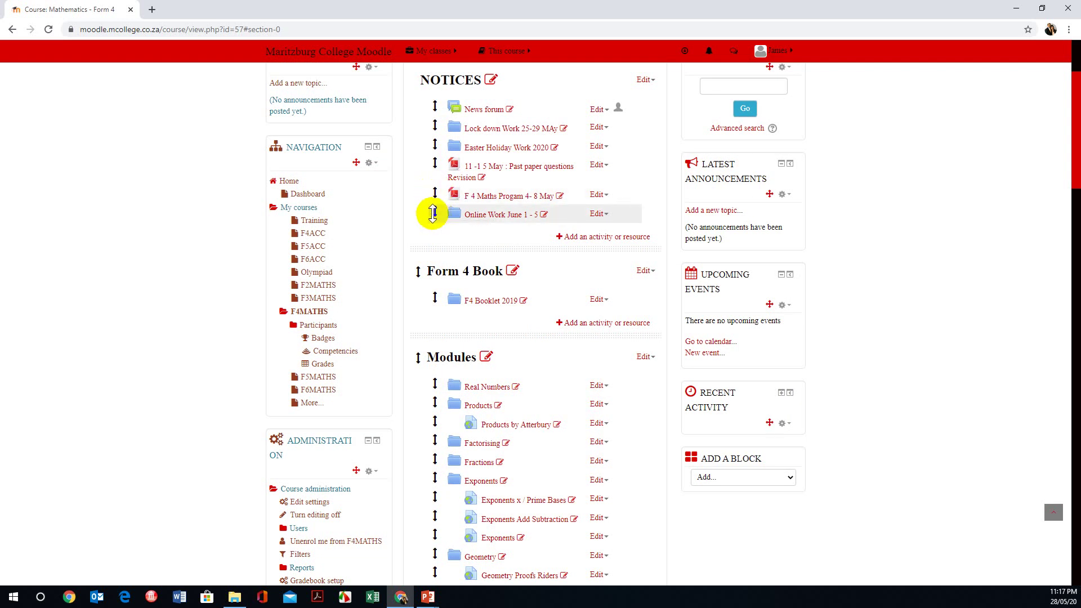
{"action": "left_click_drag", "start_coordinate": [435, 212], "coordinate": [431, 128]}
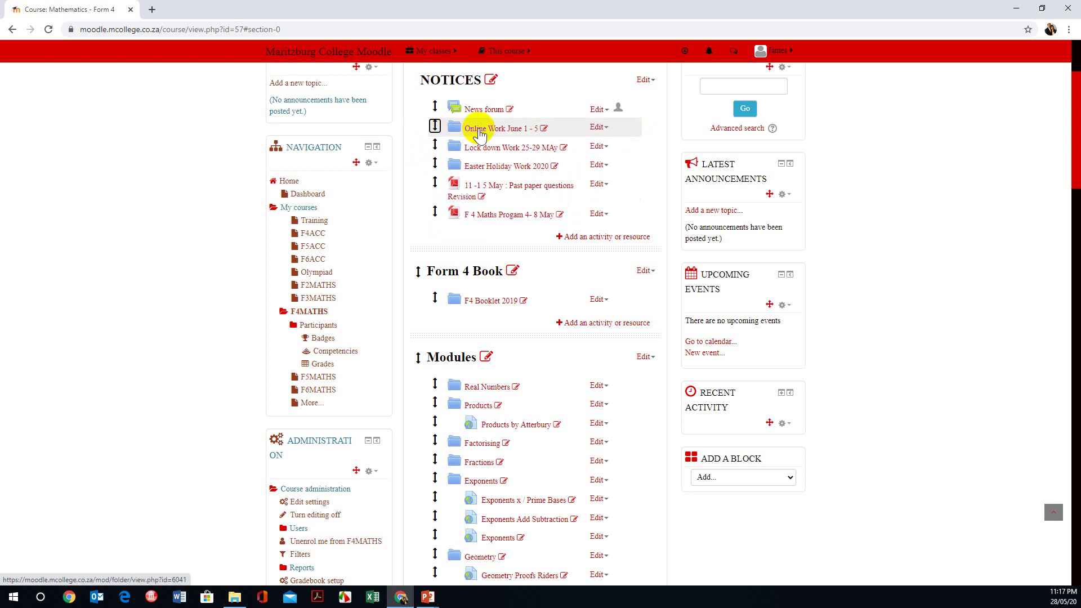